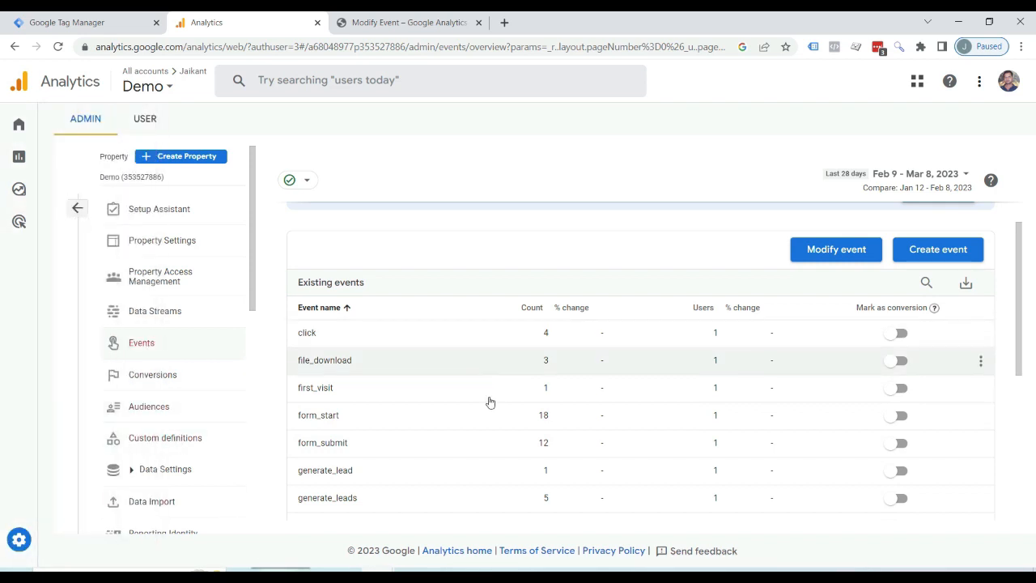
Start a new event modification for the Demo Website stream and name it "form_start to generate_leads".
click(852, 258)
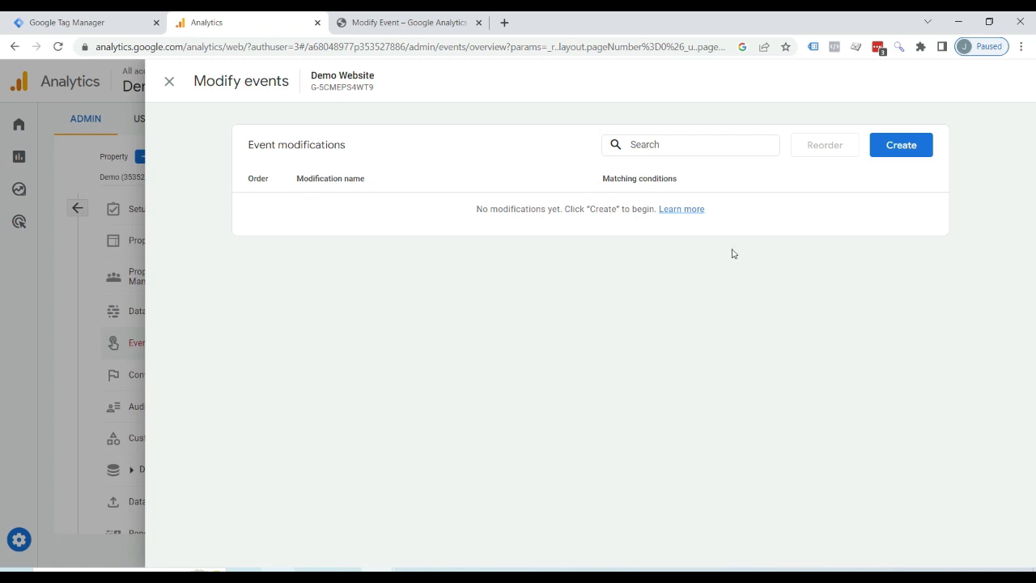
click(904, 150)
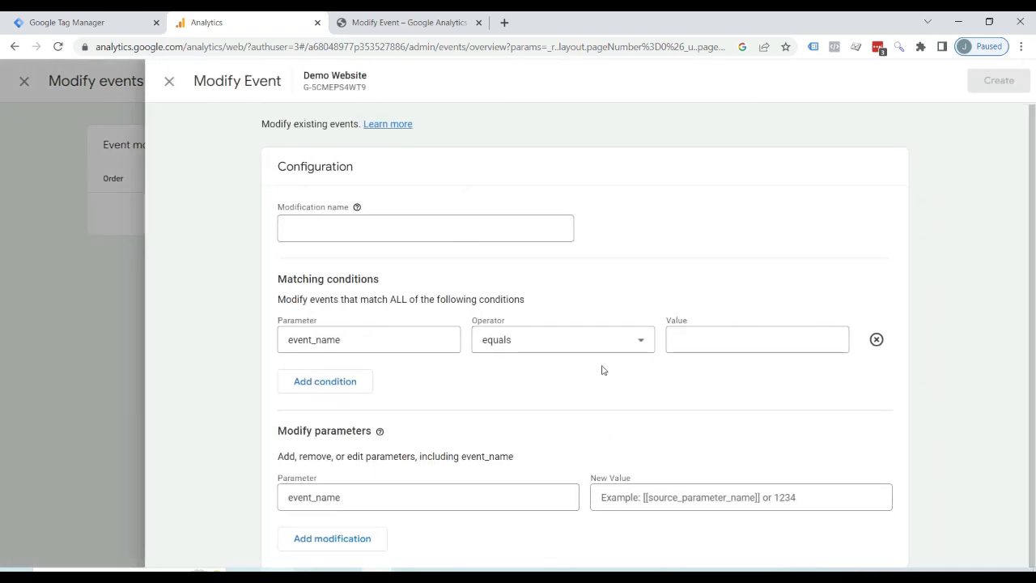
click(334, 228)
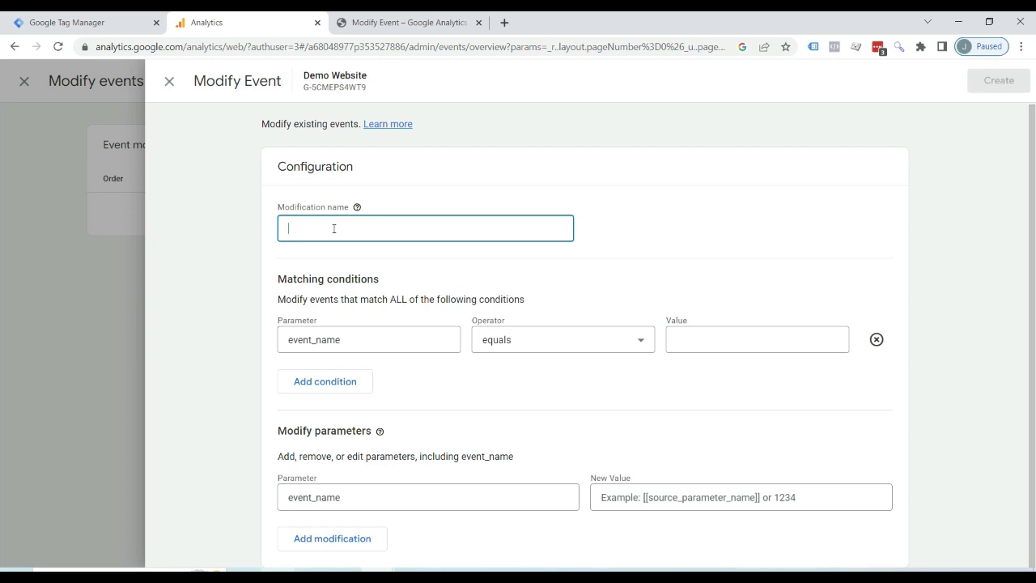
text(form)
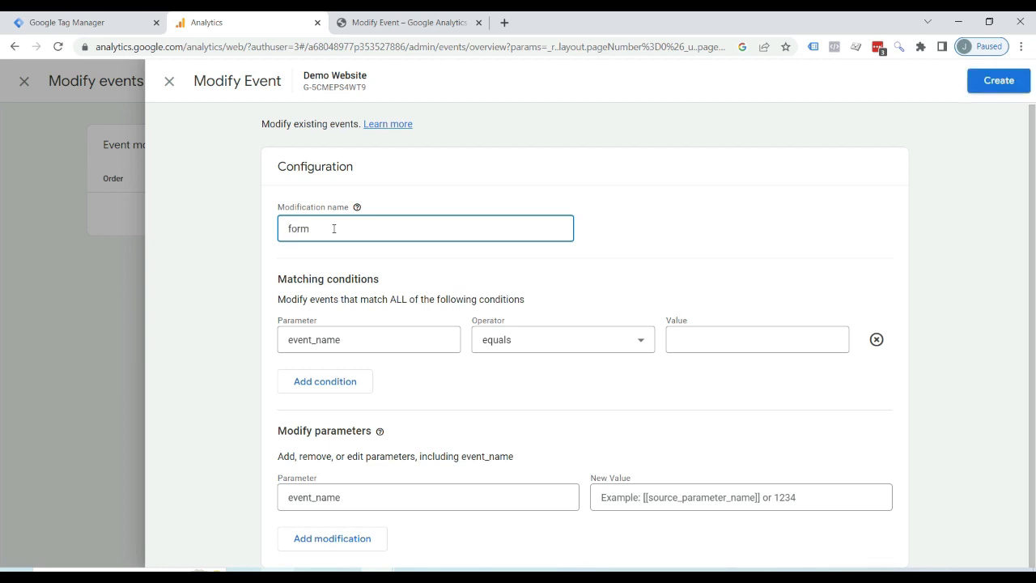
text(-)
text(_start to generate)
text(_)
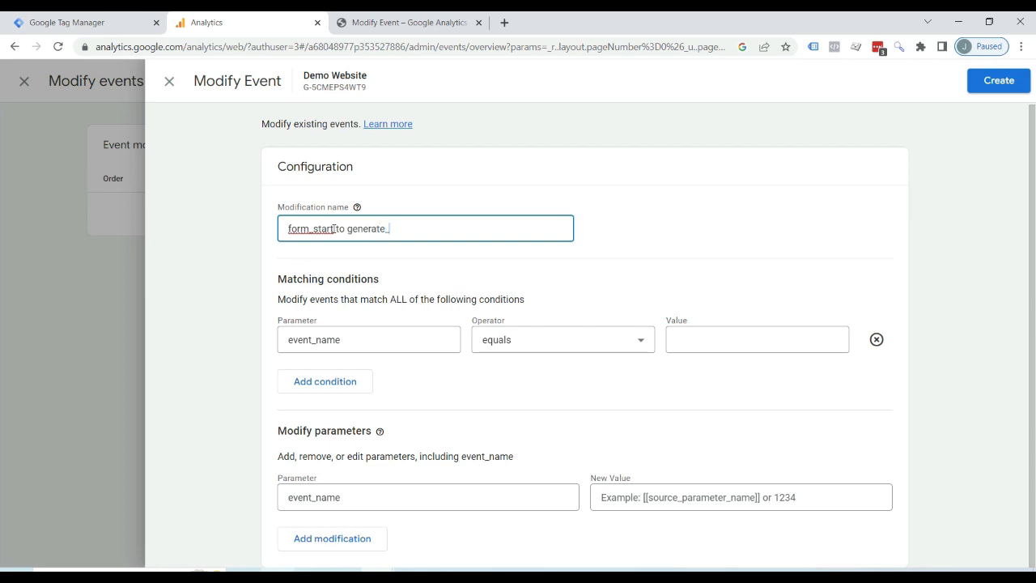
text(leads)
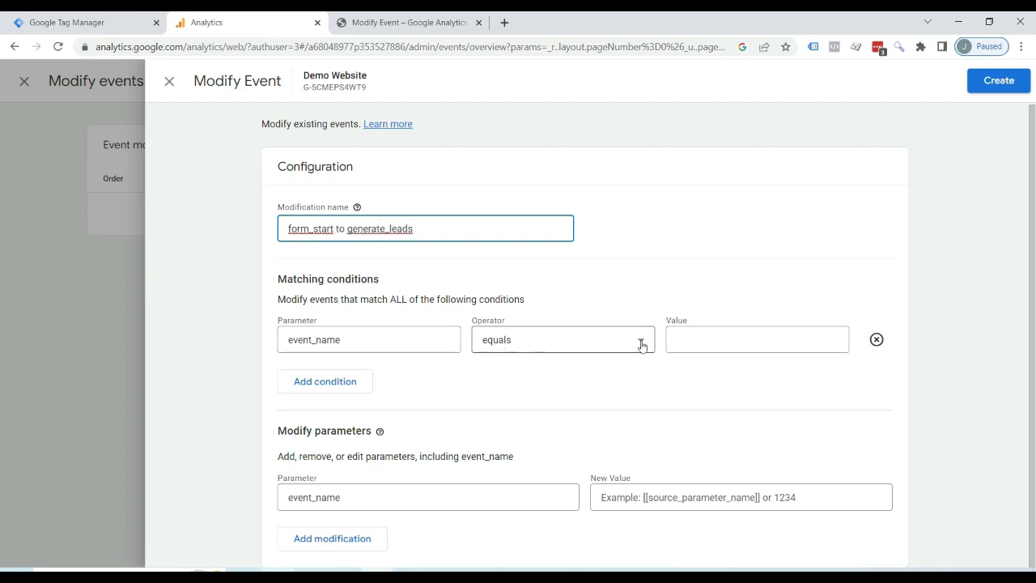
Set the modification's matching condition so that event_name equals form_start.
click(719, 336)
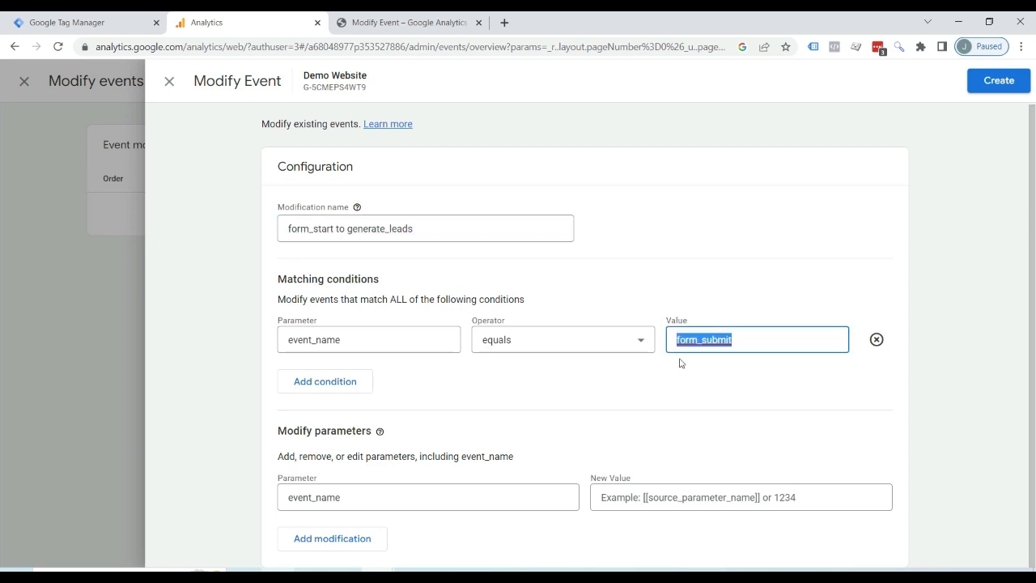
text(form_)
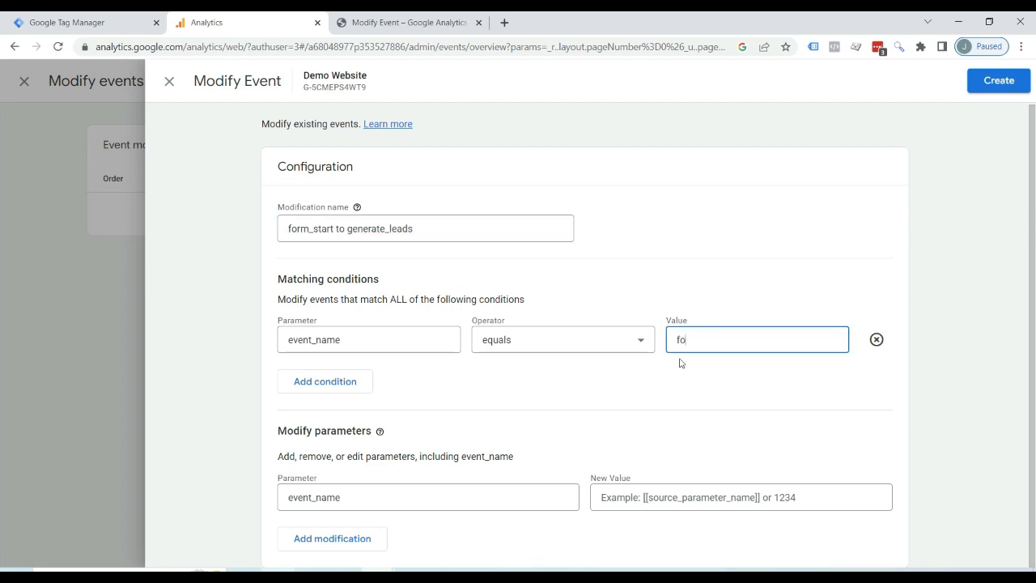
text(start)
Set the new value of the event_name parameter to generate_leads, create the modification and close the list of modifications.
click(625, 498)
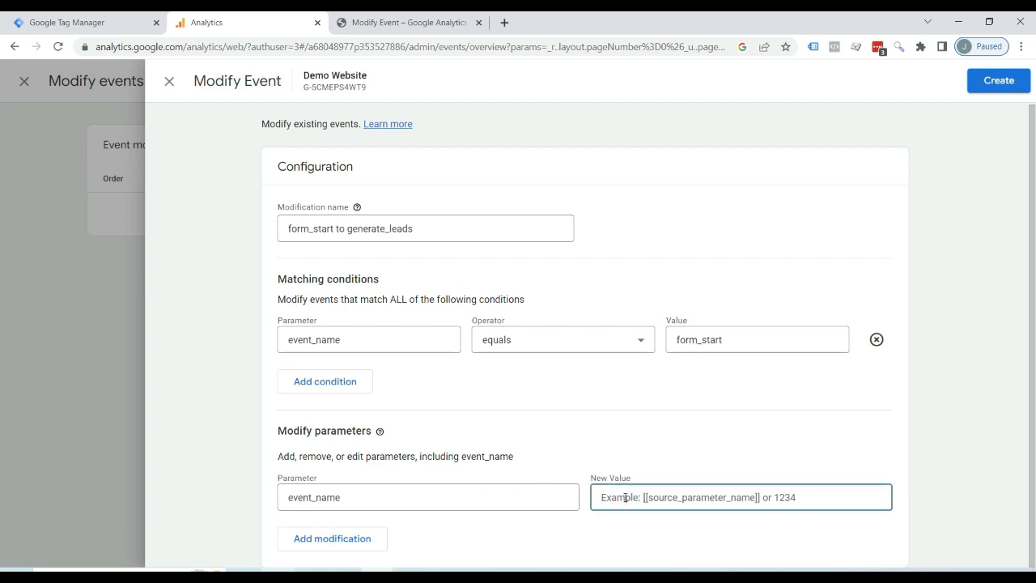
text(generate_leads)
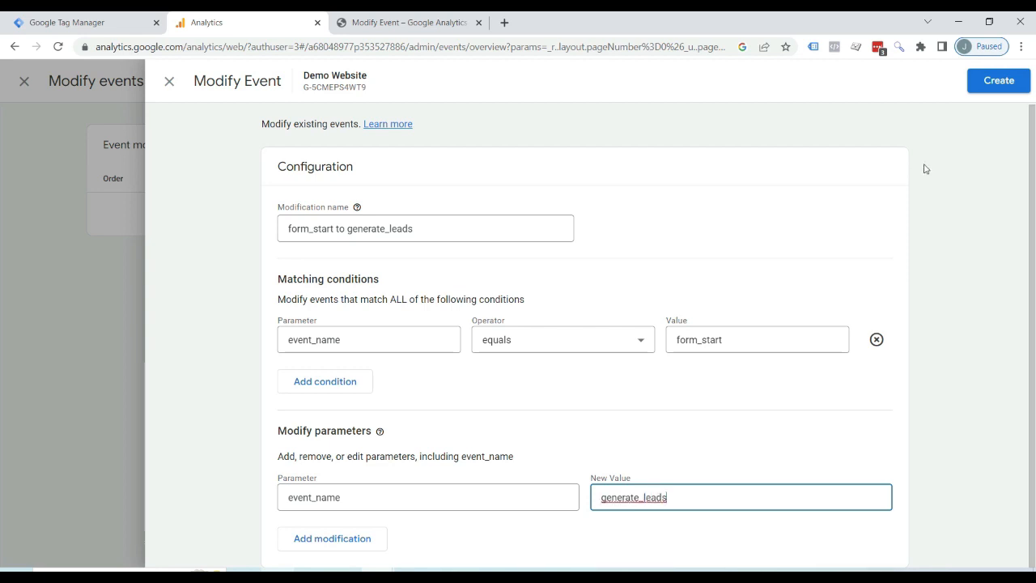
click(1004, 90)
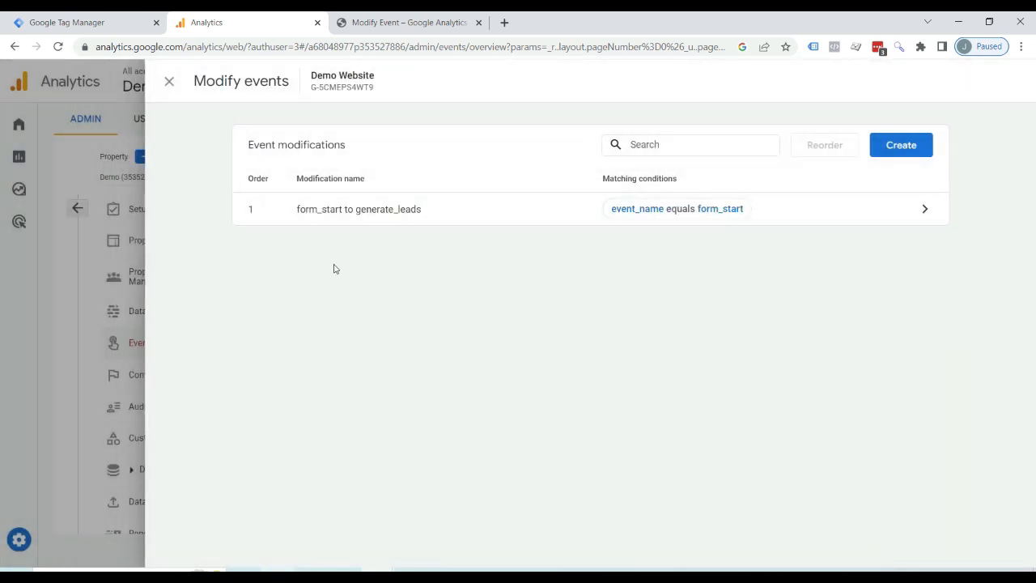
click(169, 81)
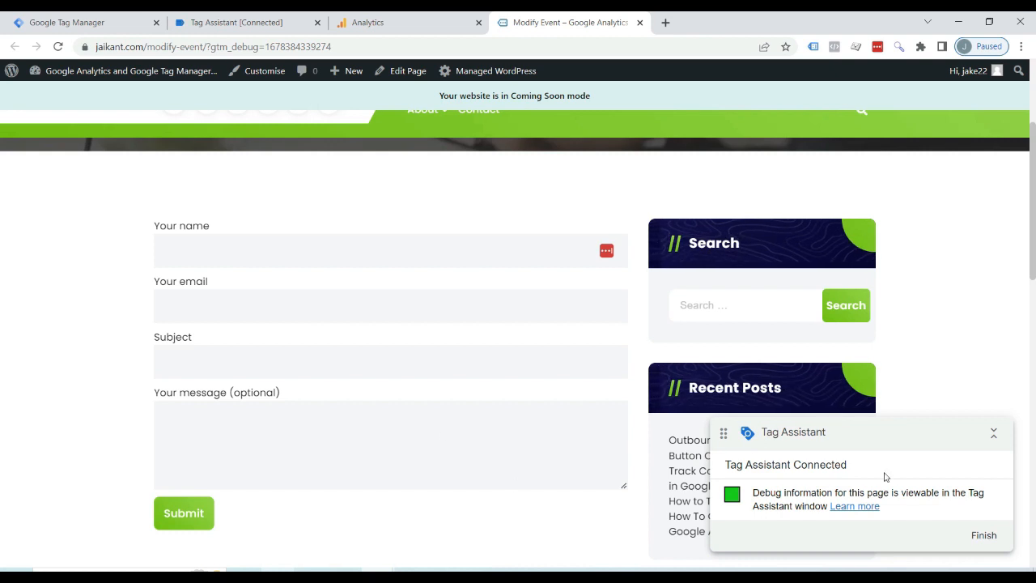
Enter test text starting with "T" in the name field of the Modify Event page's contact form and submit the form.
click(196, 236)
text(T)
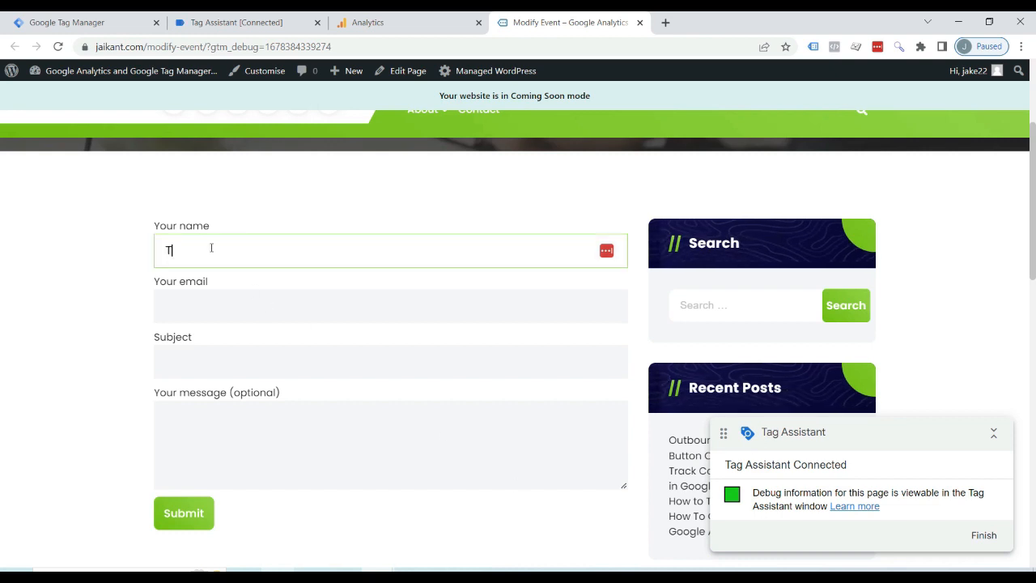
click(184, 513)
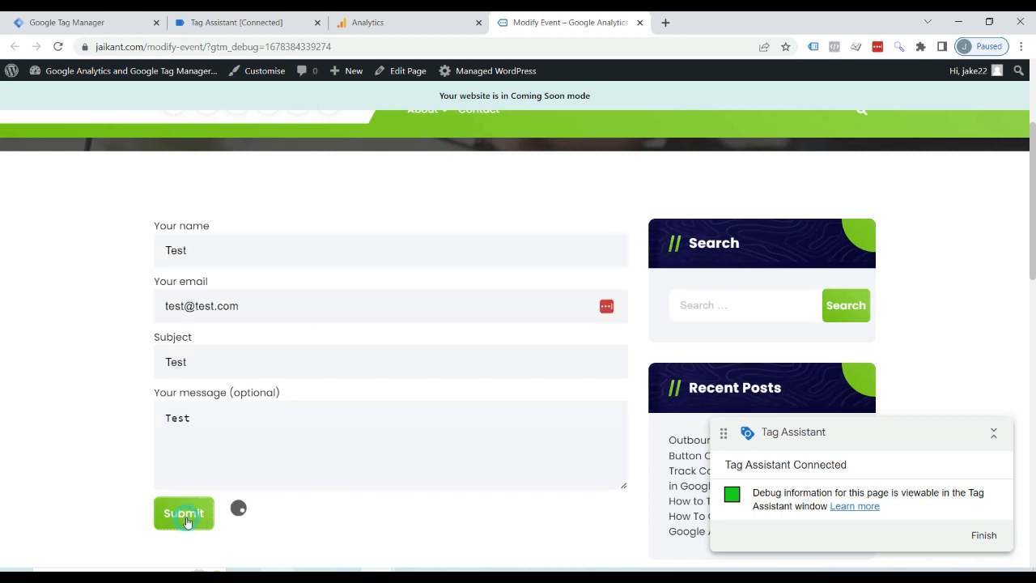
Open DebugView in the Analytics property and inspect the generate_leads event's parameters, expanding page_location.
scroll(189, 521, down, 1)
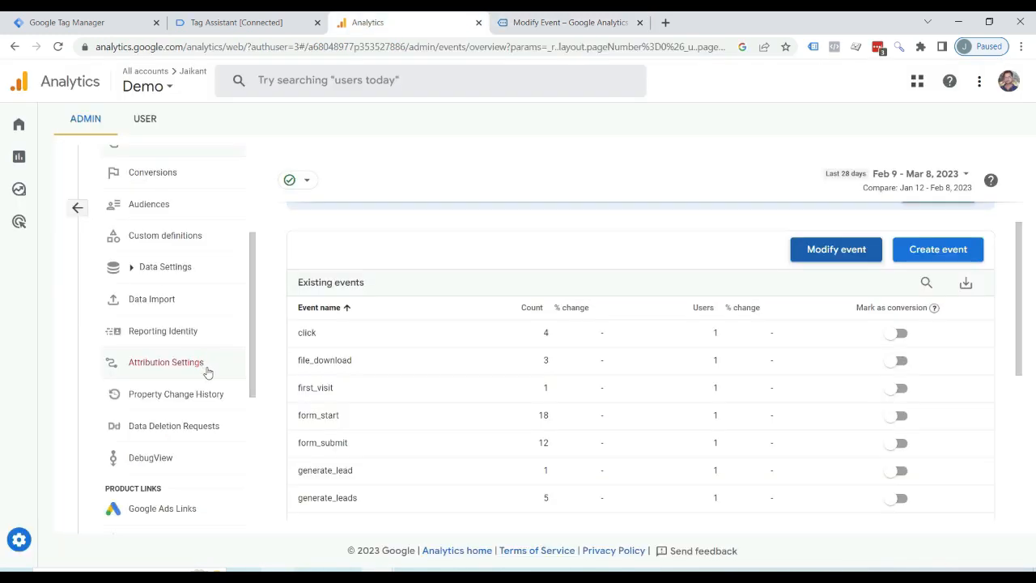
scroll(184, 417, down, 1)
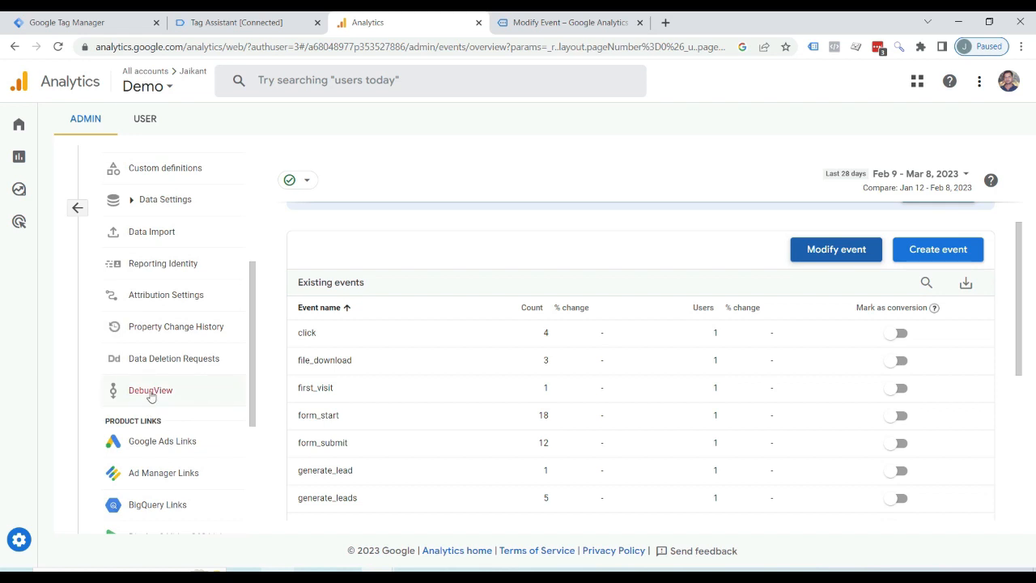
click(150, 392)
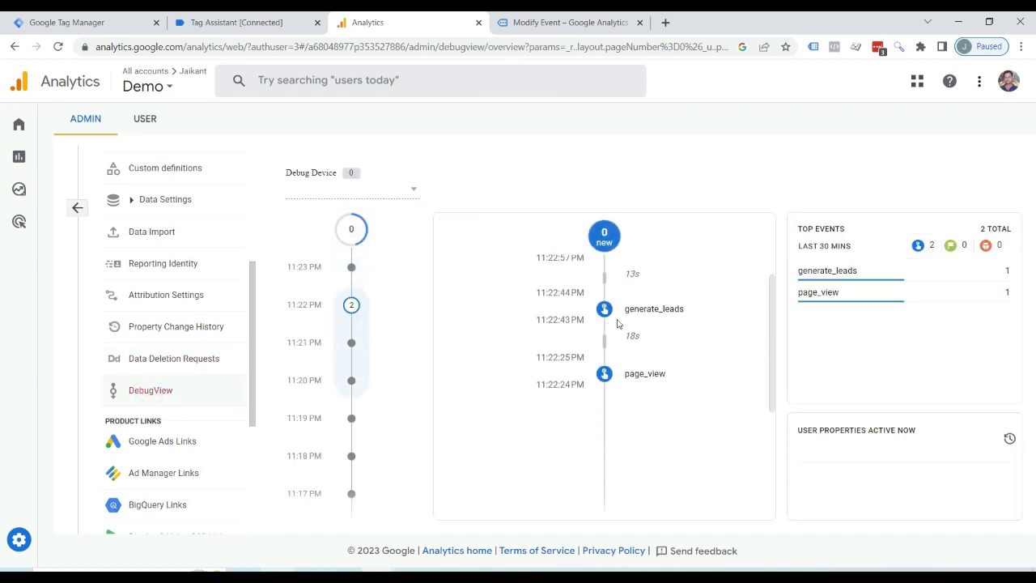
click(621, 312)
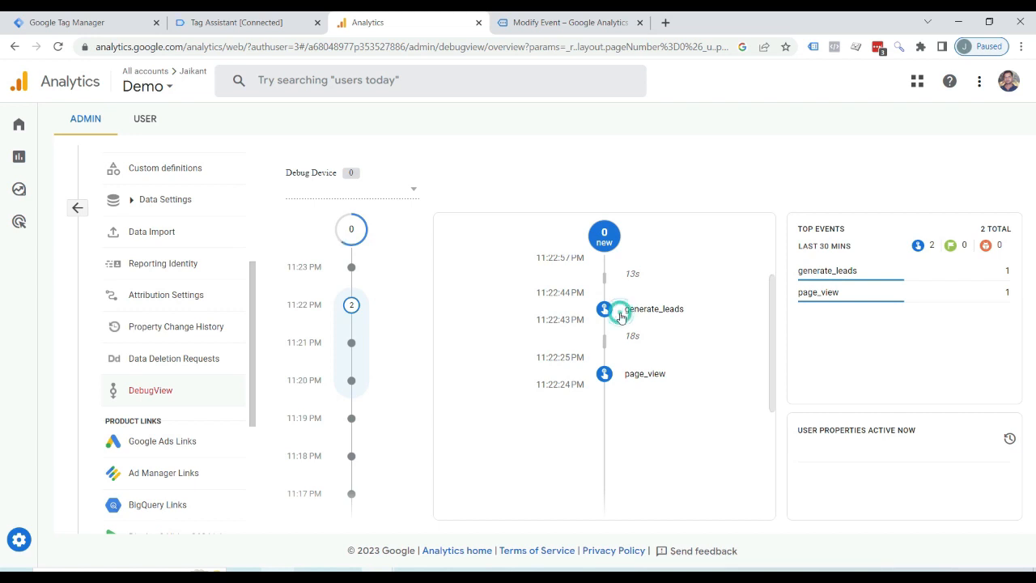
scroll(669, 394, up, 4)
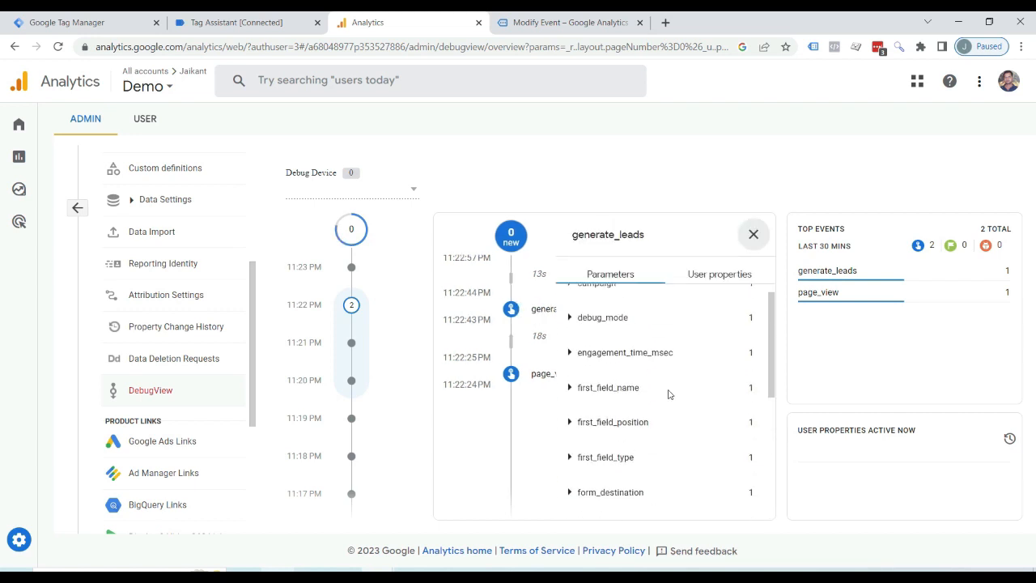
scroll(669, 394, down, 4)
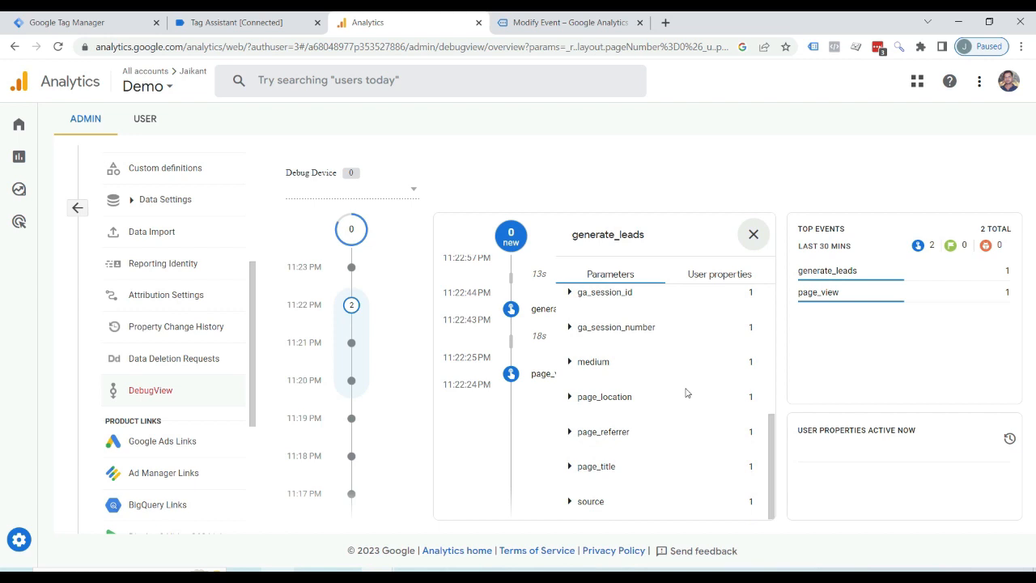
click(573, 397)
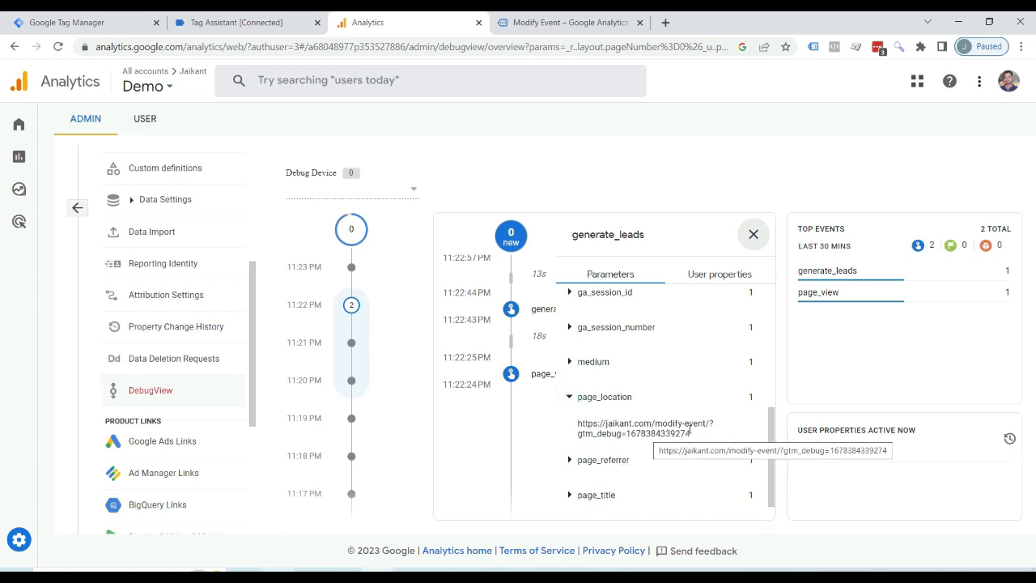
click(558, 22)
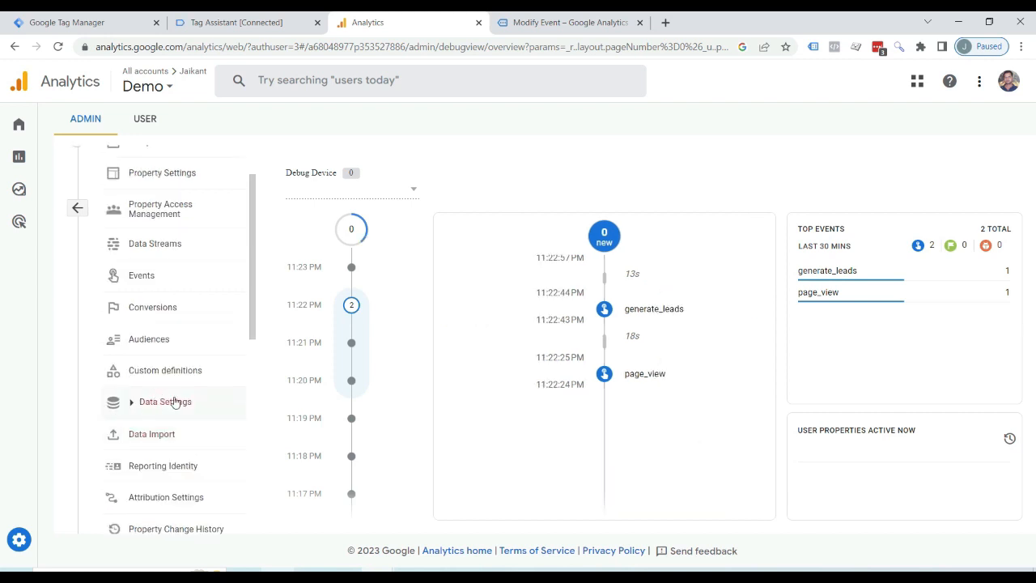
Add a new conversion event named generate_leads to the property's conversions and save it.
scroll(172, 400, up, 1)
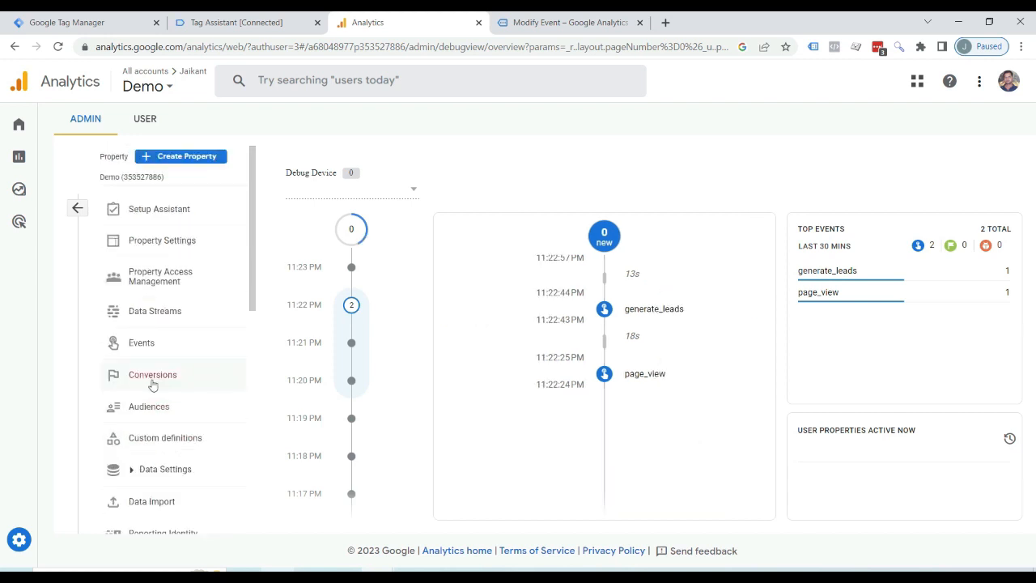
click(153, 383)
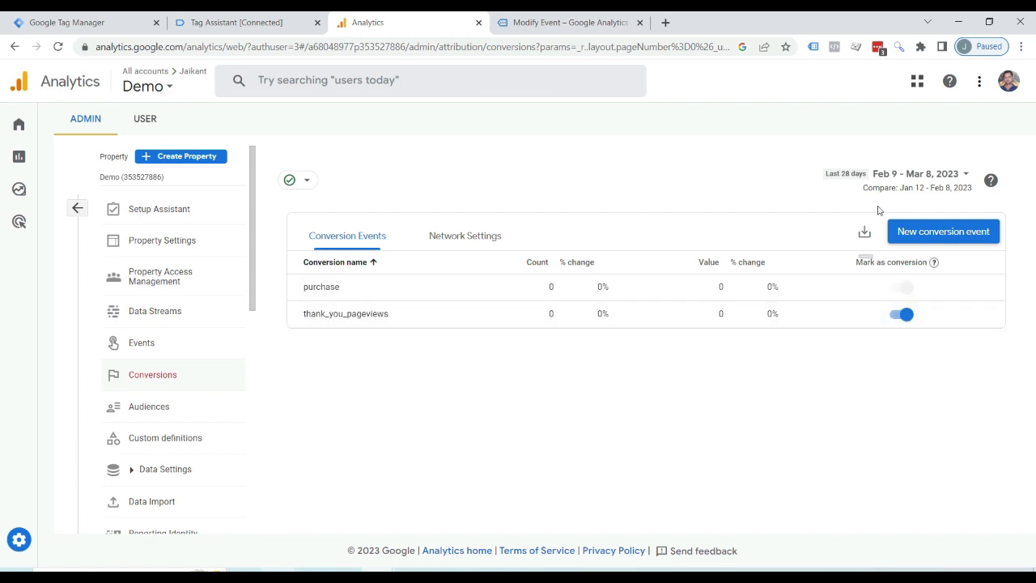
click(956, 232)
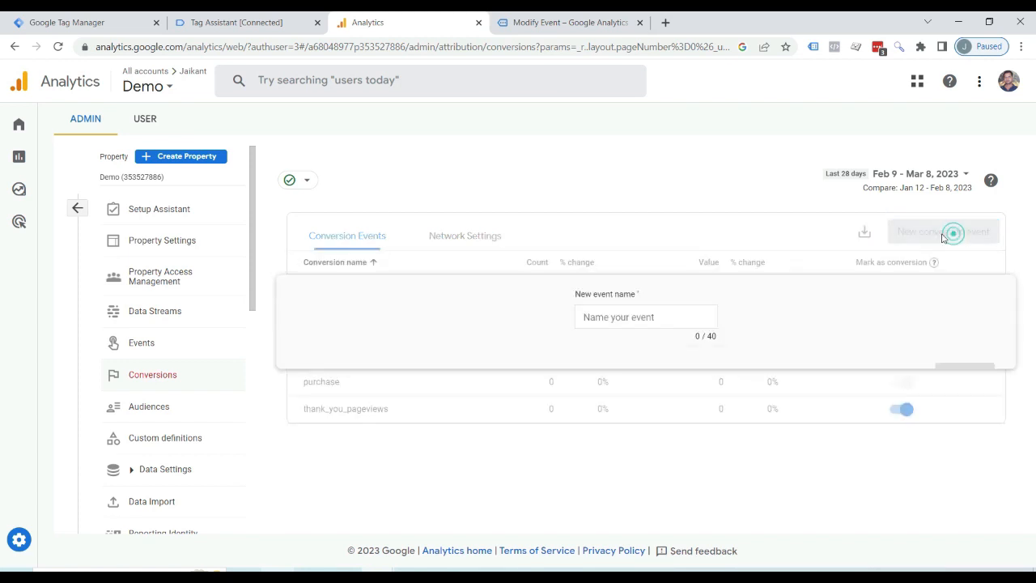
click(621, 320)
text(gen)
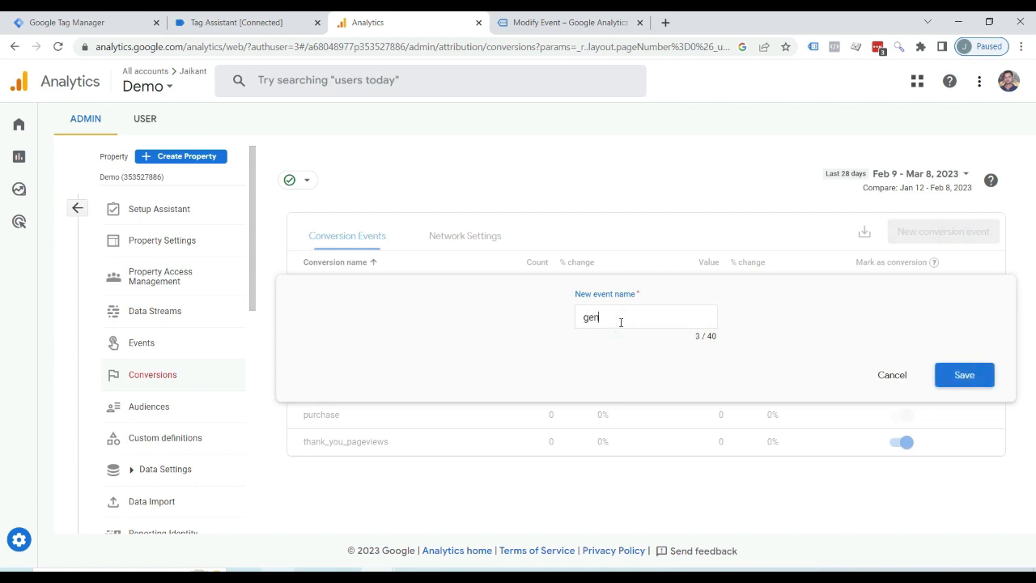
text(erate_leads)
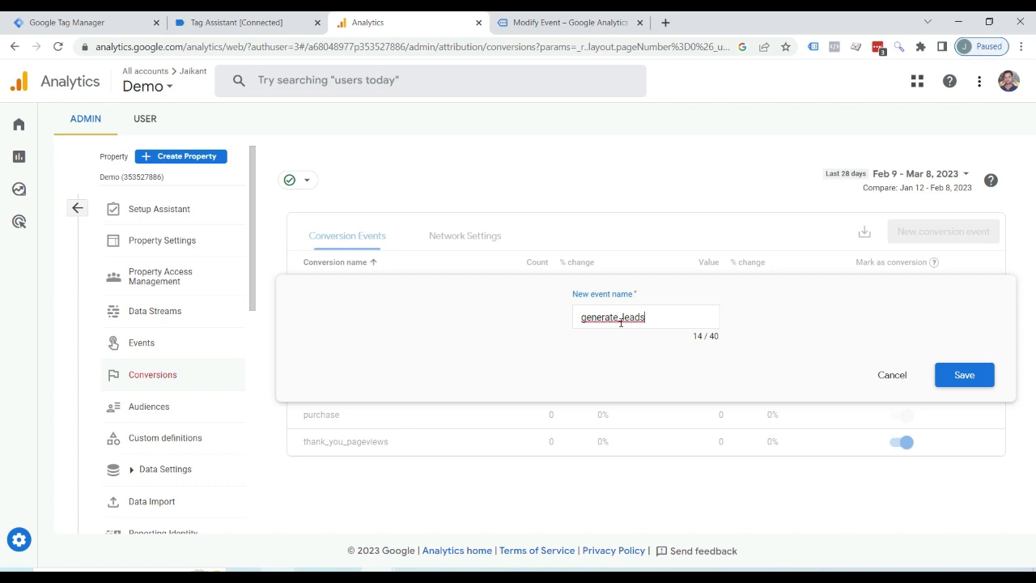
click(947, 377)
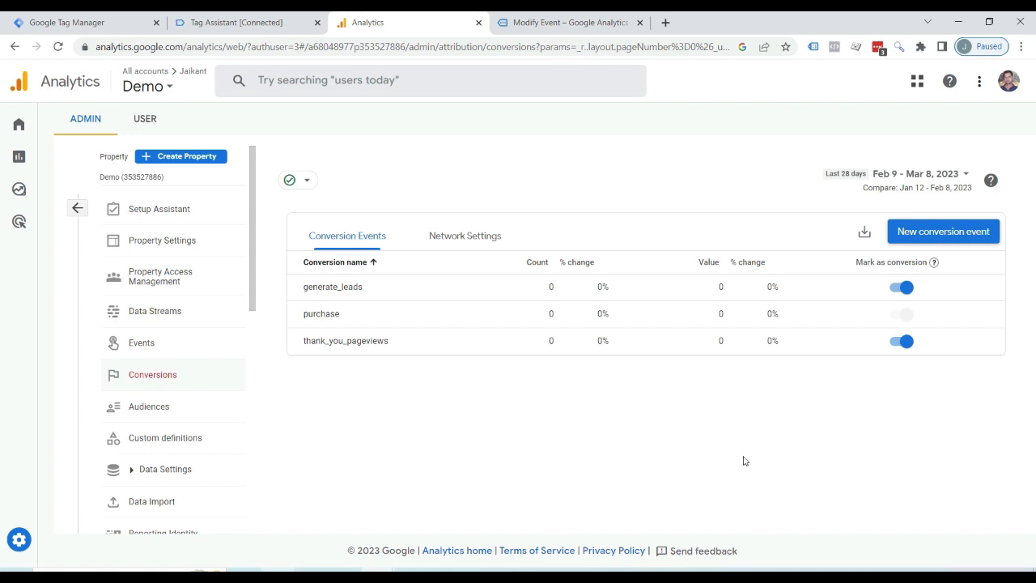
Open the Demo Website web stream details to examine which interactions enhanced measurement tracks.
scroll(178, 365, down, 1)
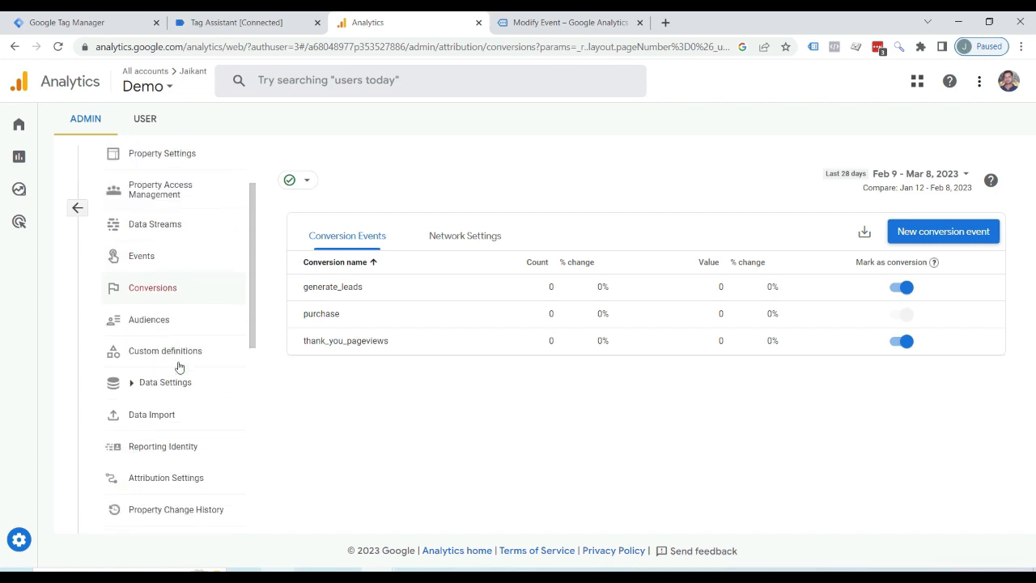
scroll(179, 366, up, 1)
click(154, 311)
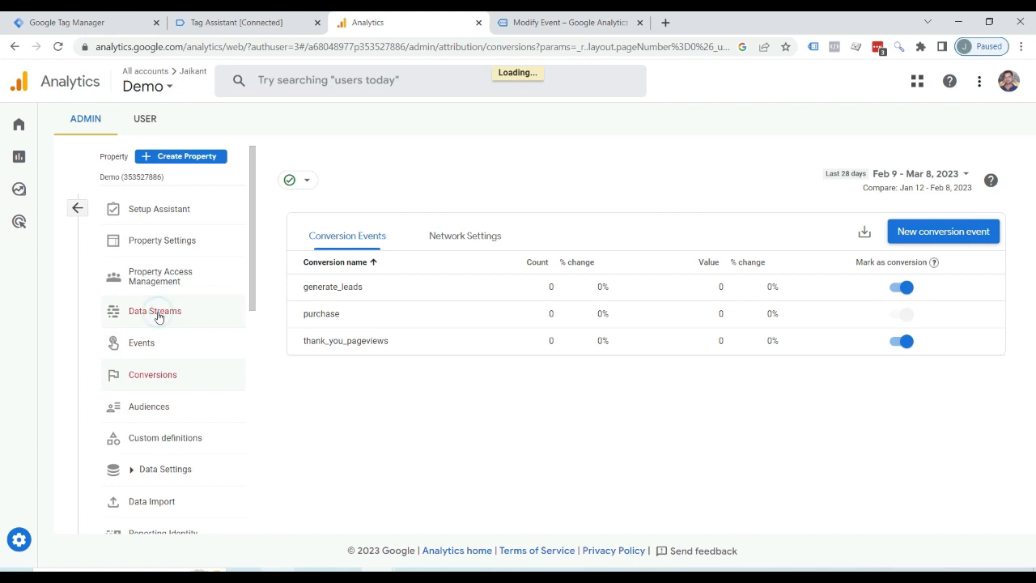
click(467, 251)
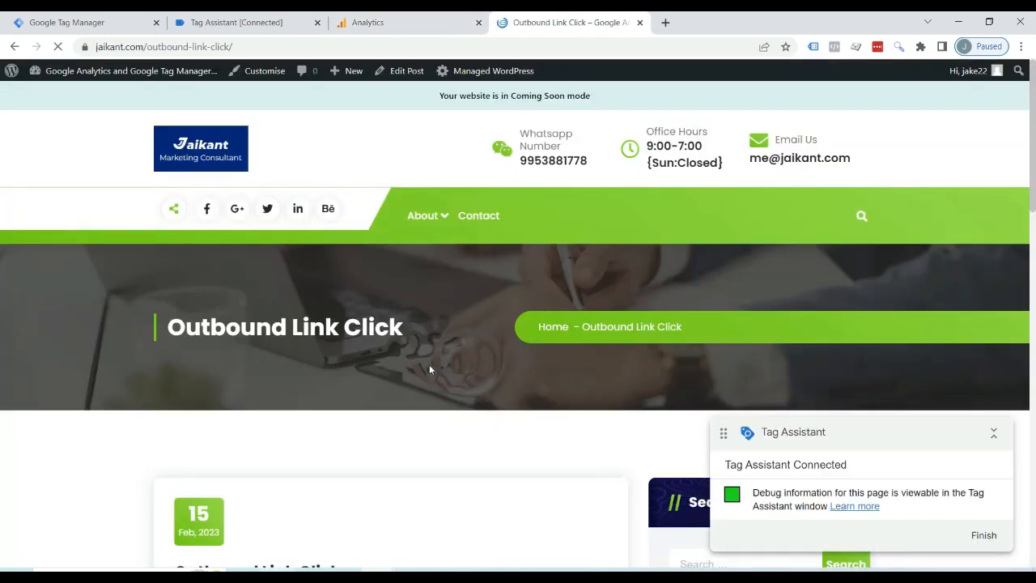
Follow the Lorem Ipsum outbound link on the Outbound Link Click page and check for the click event in Analytics DebugView.
scroll(429, 365, down, 3)
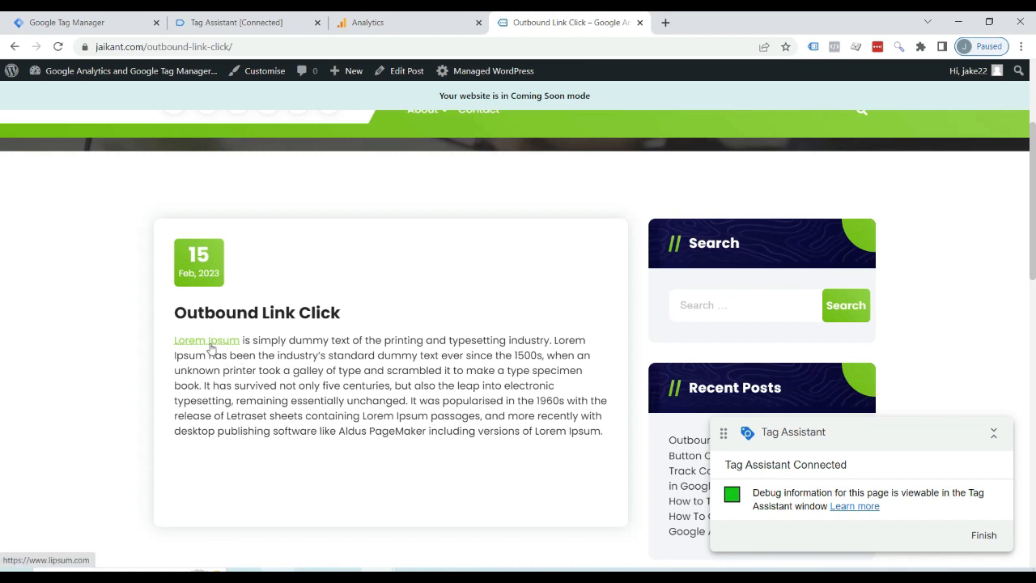
click(209, 345)
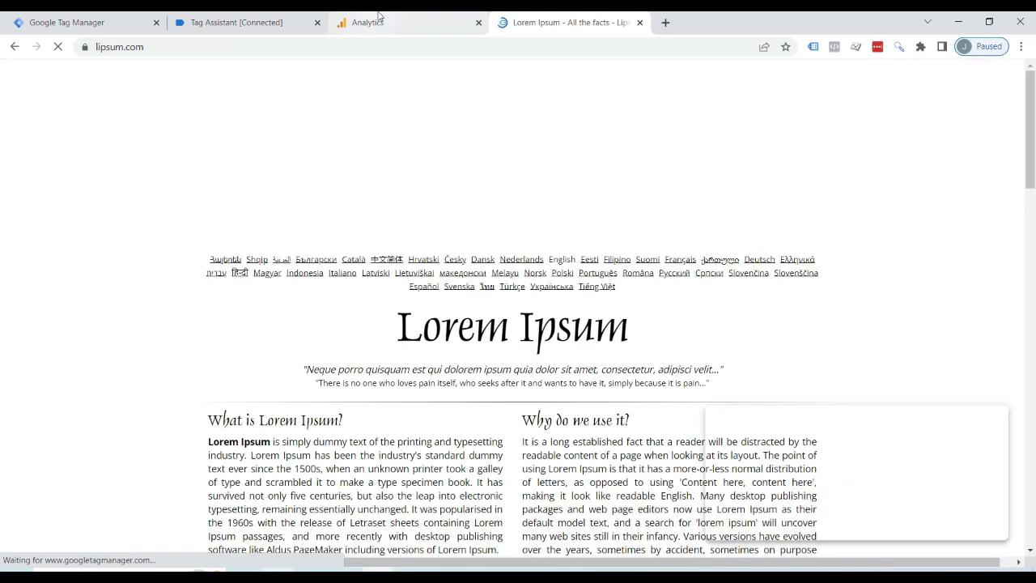
click(369, 22)
click(171, 79)
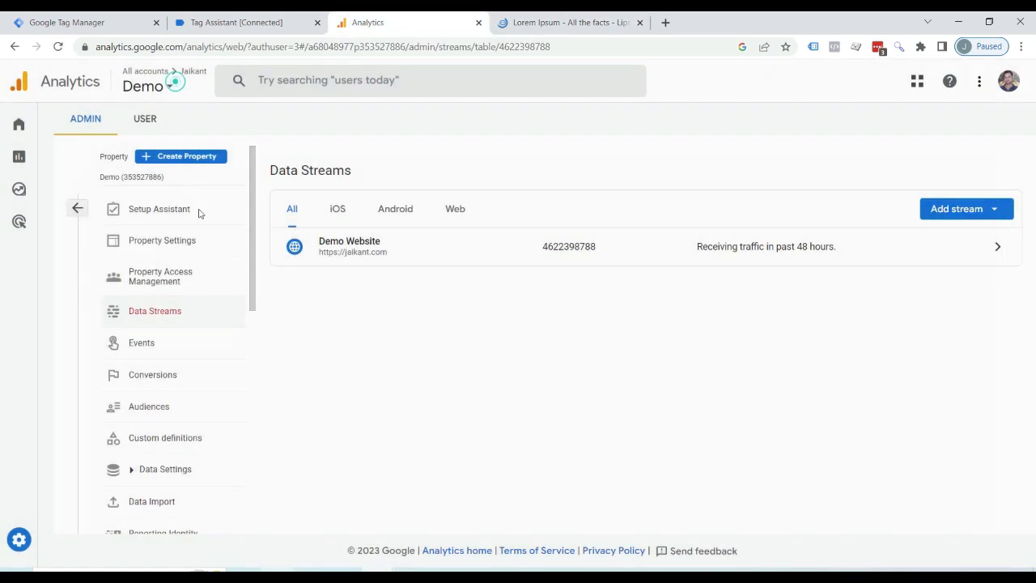
scroll(162, 335, down, 3)
click(151, 390)
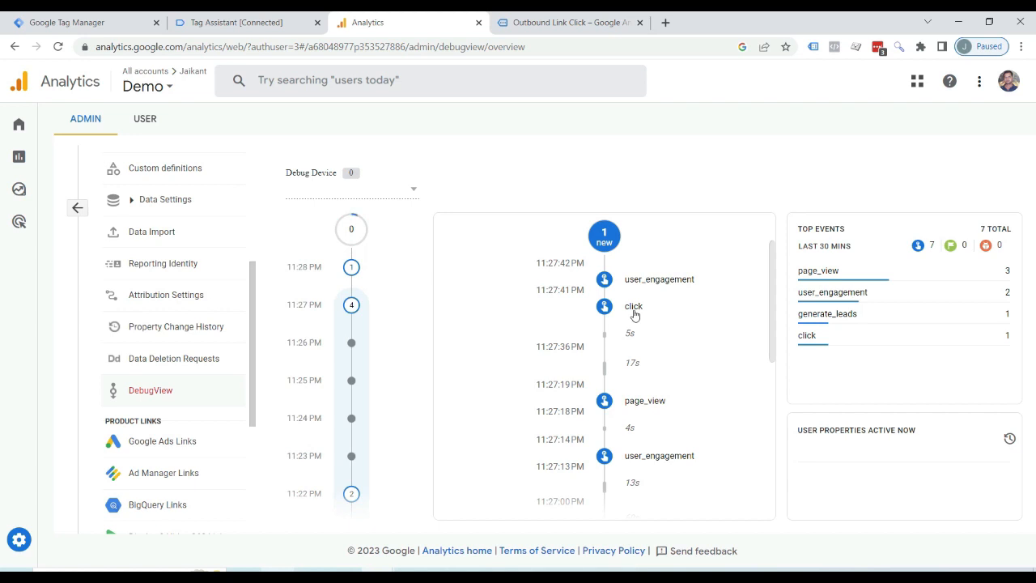
Start a new event modification for the Demo Website stream and name it Click to Outbound Link.
scroll(183, 370, up, 2)
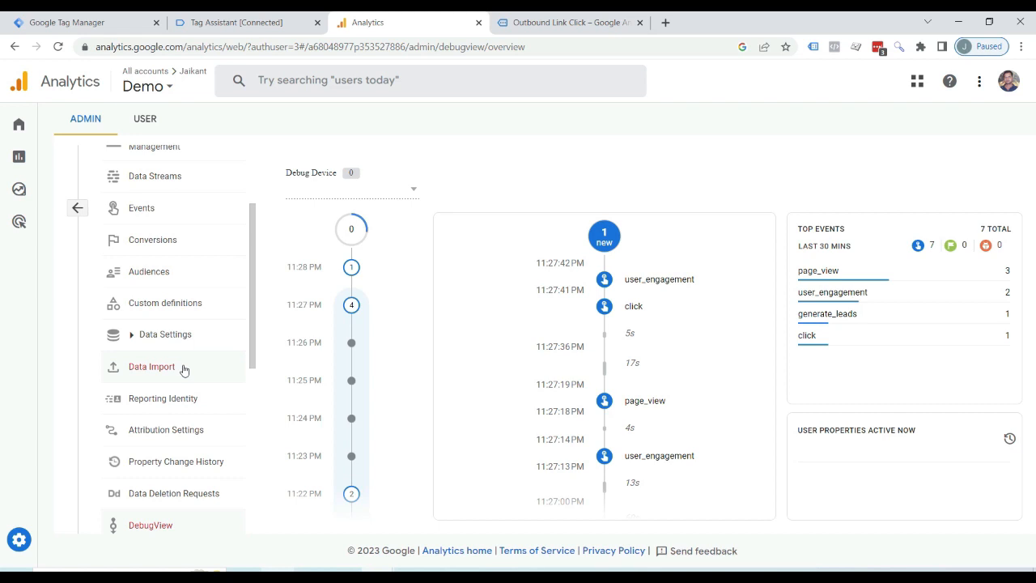
scroll(189, 395, up, 1)
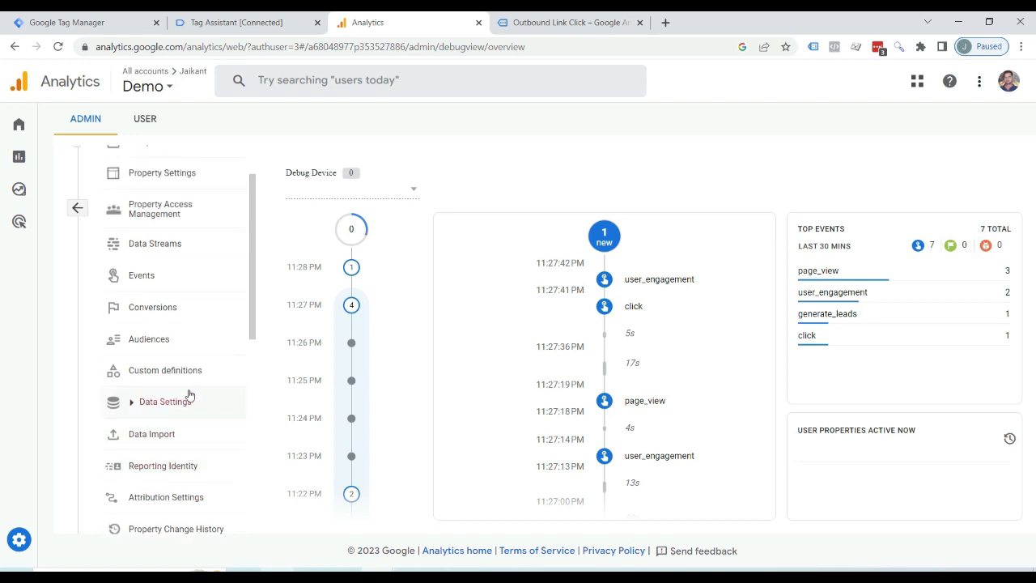
scroll(189, 395, up, 1)
click(154, 342)
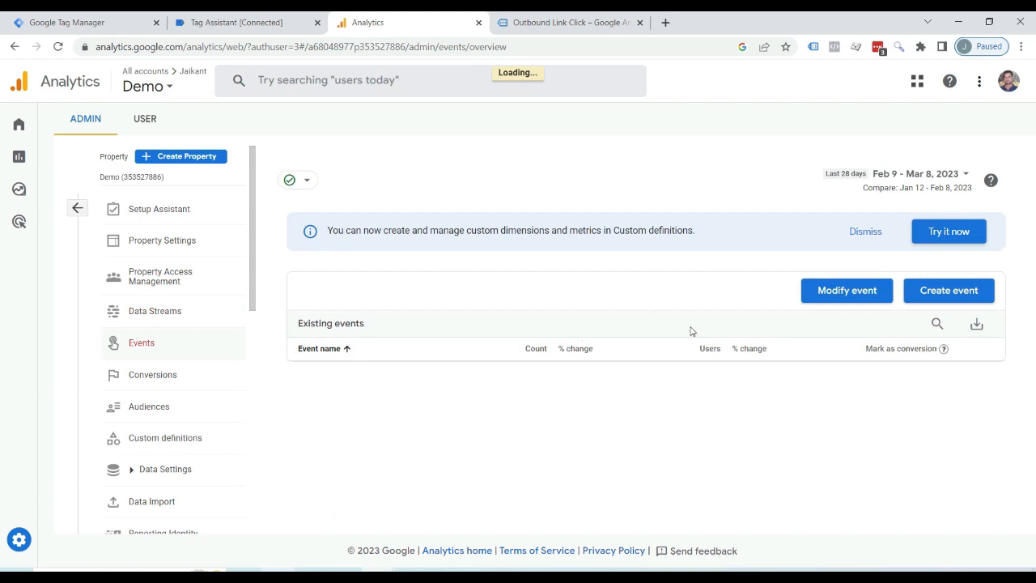
scroll(567, 339, down, 2)
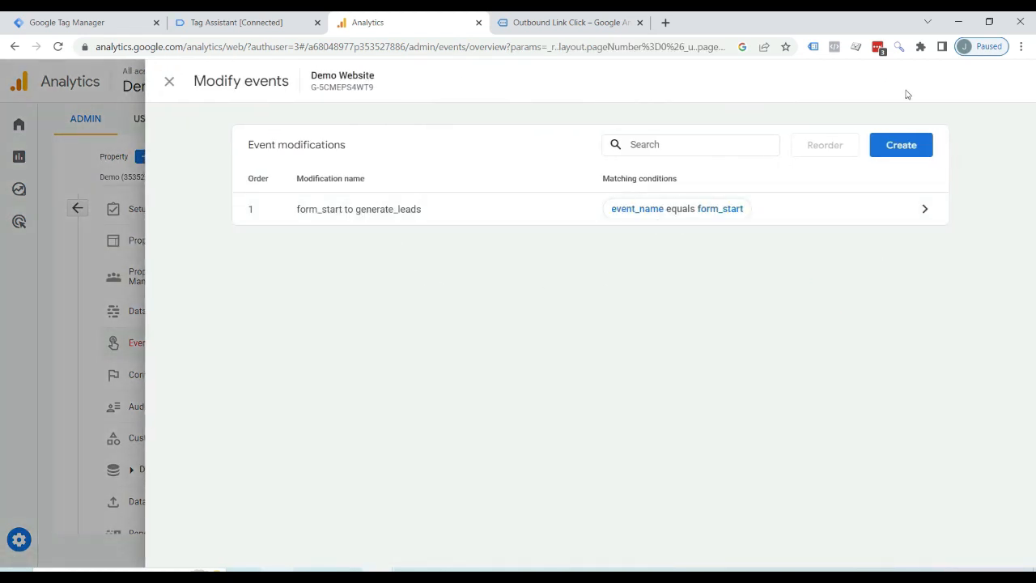
click(901, 146)
click(368, 235)
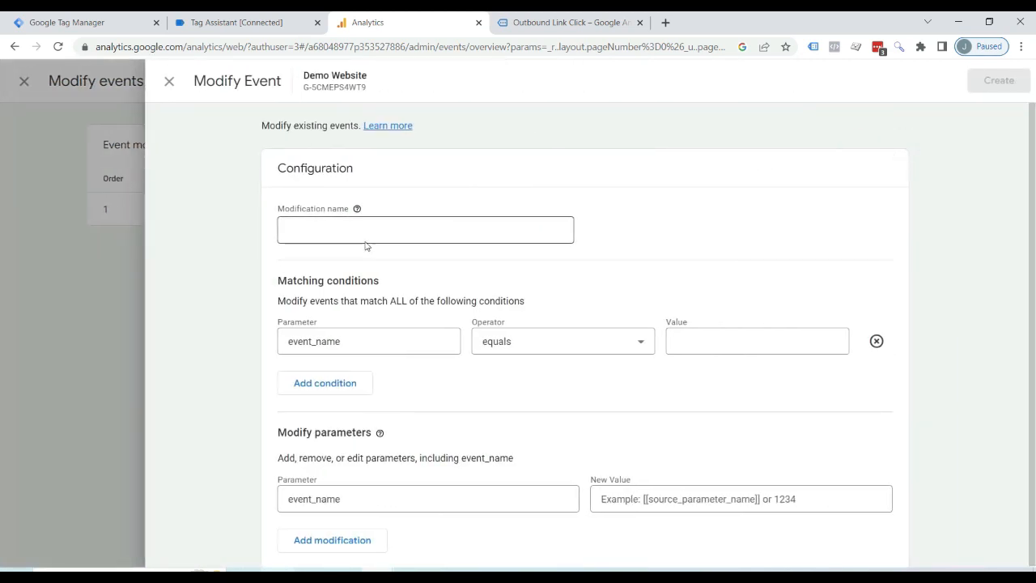
click(322, 230)
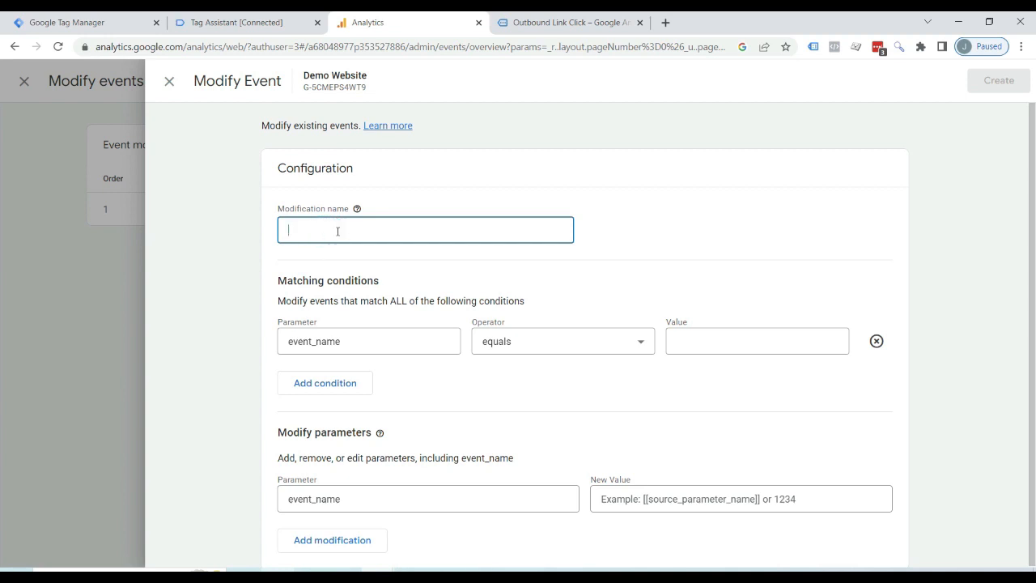
text(Click to Ou)
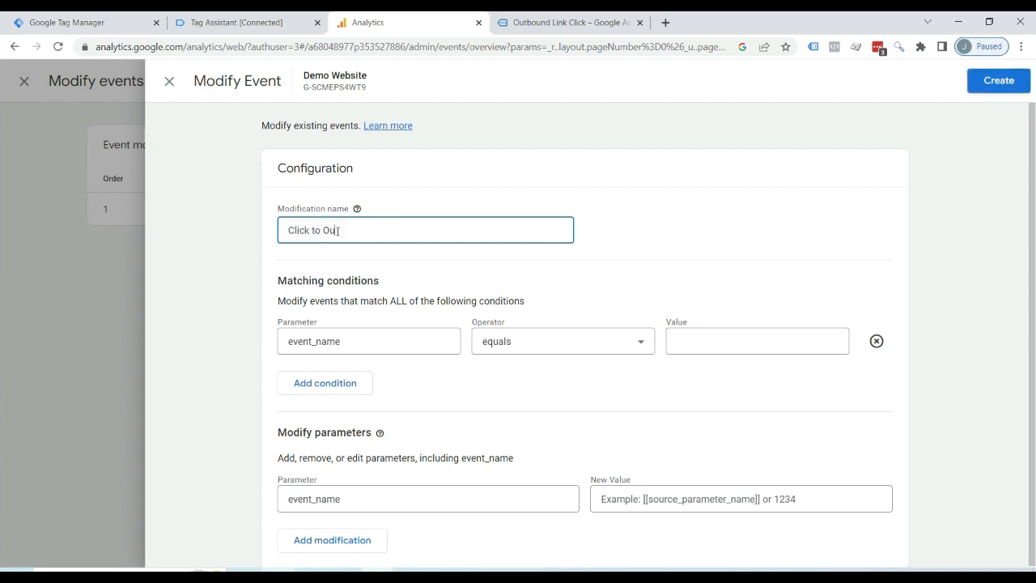
text(tbound Link)
Match events whose event_name equals click, set the event_name parameter's new value to outbound_link, and create the modification.
click(709, 343)
text(click)
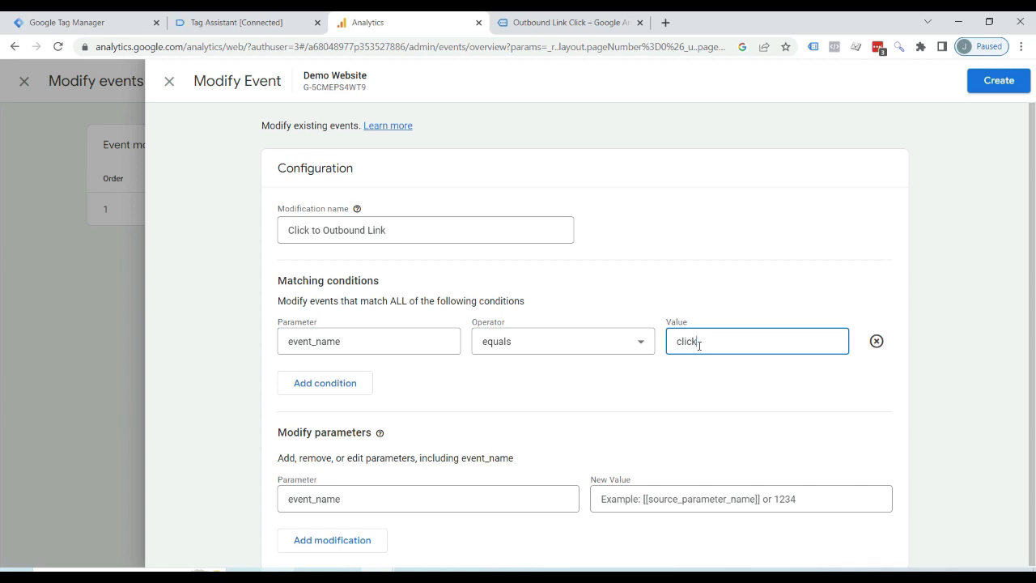
click(620, 498)
text(o)
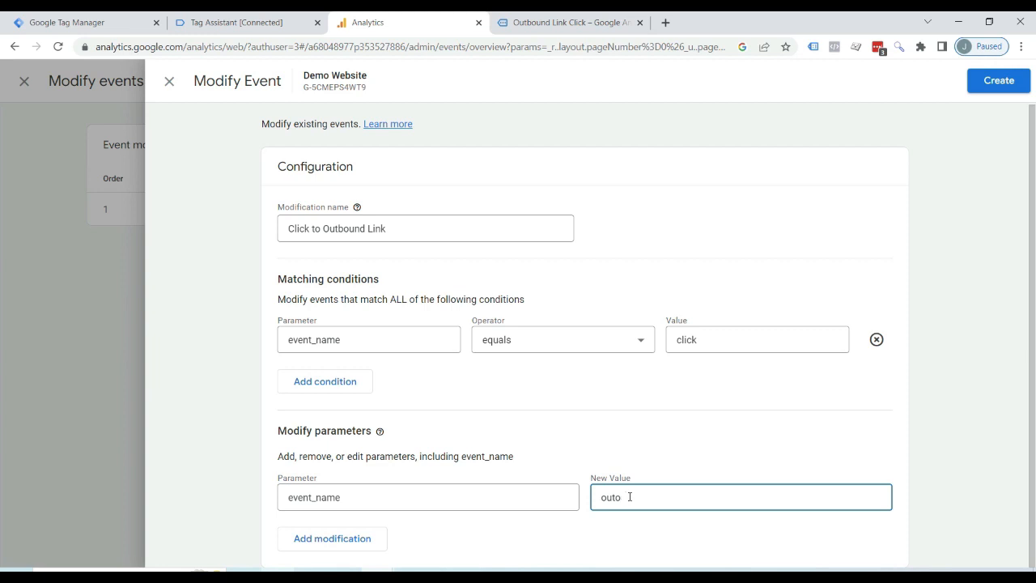
key(BackSpace)
text(bound_link)
click(1001, 82)
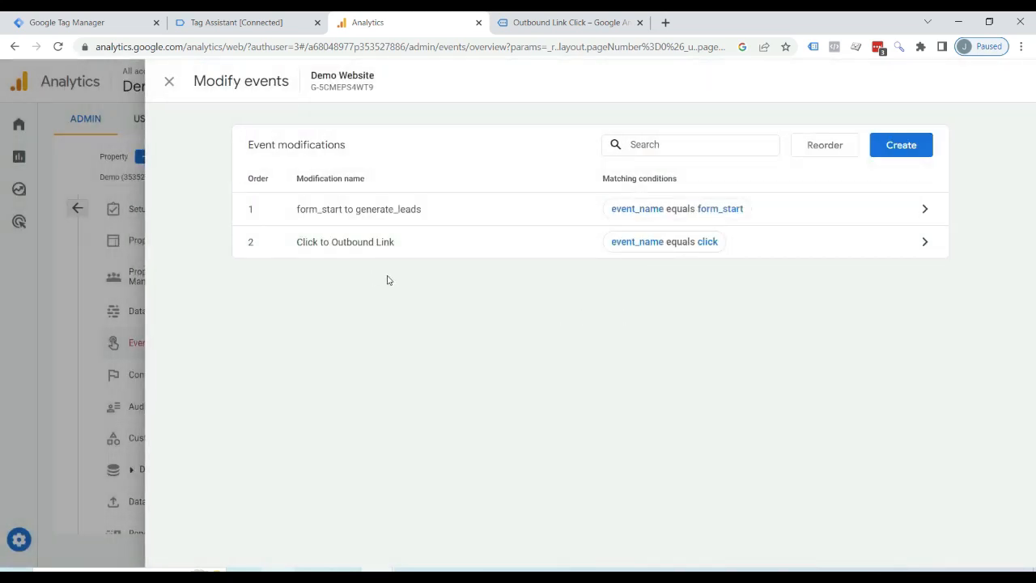
Follow the Lorem Ipsum link on the Outbound Link Click page again and check DebugView for the outbound_link event.
click(395, 118)
scroll(166, 397, down, 4)
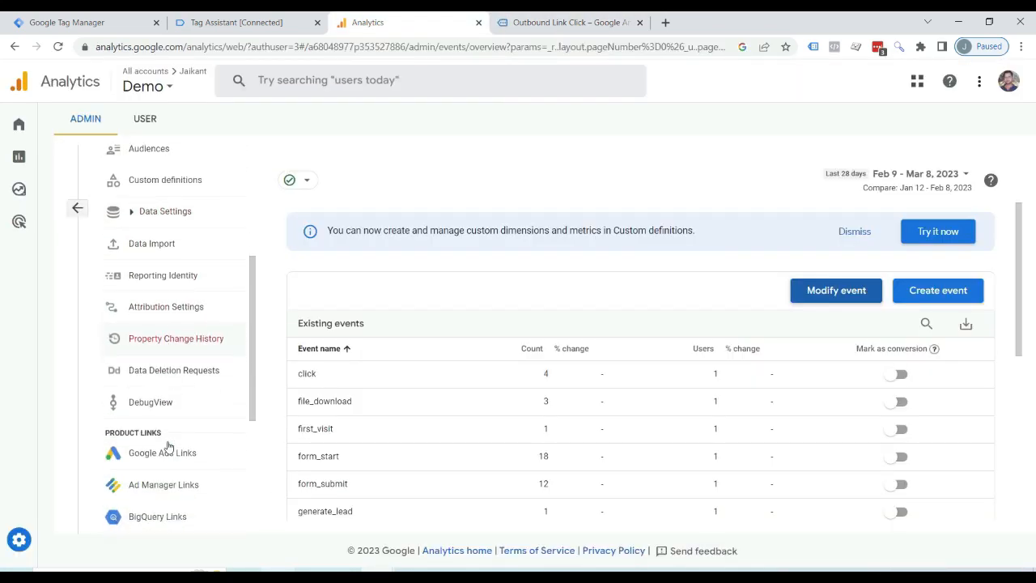
click(158, 393)
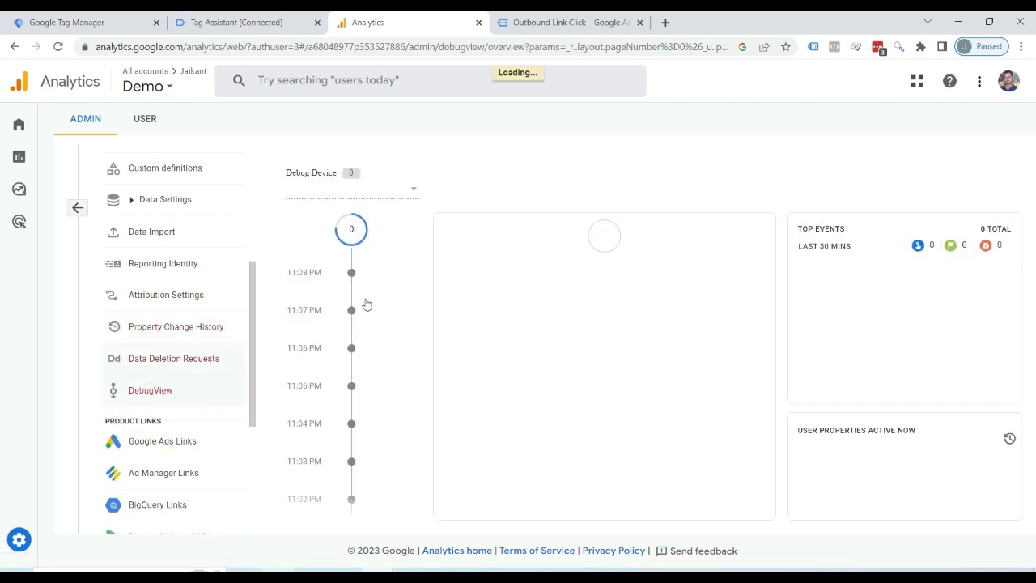
click(563, 18)
click(208, 397)
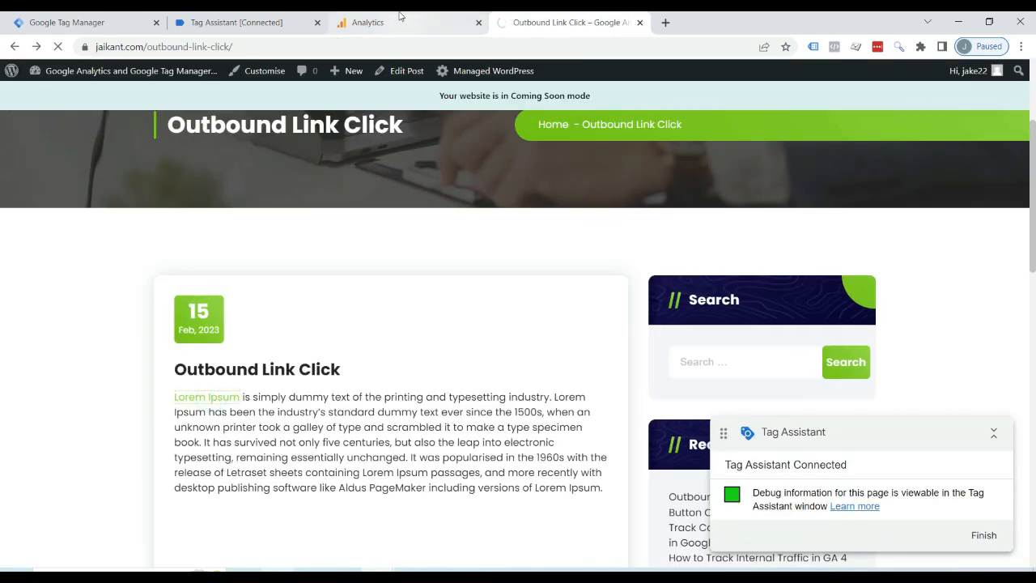
click(368, 22)
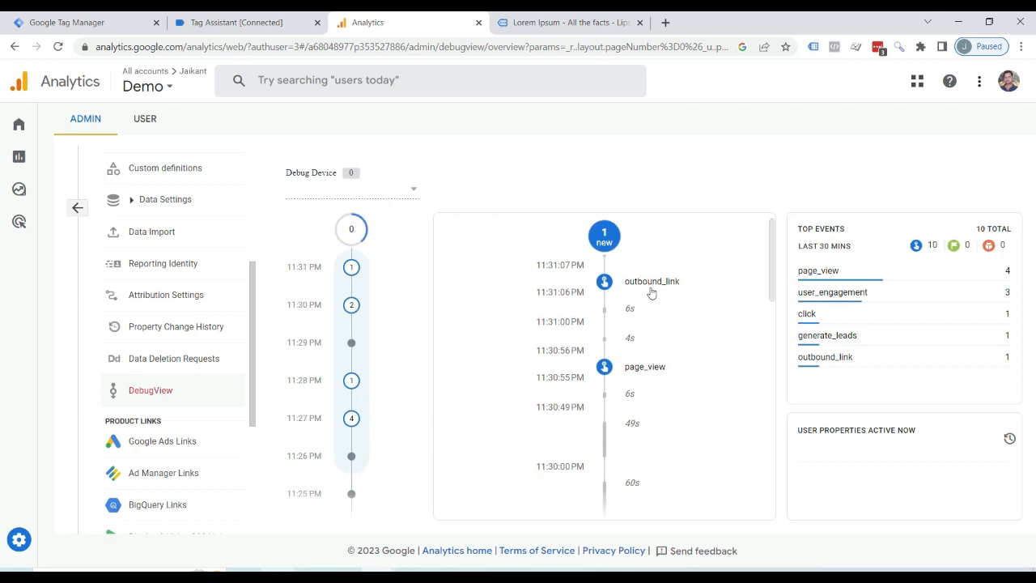